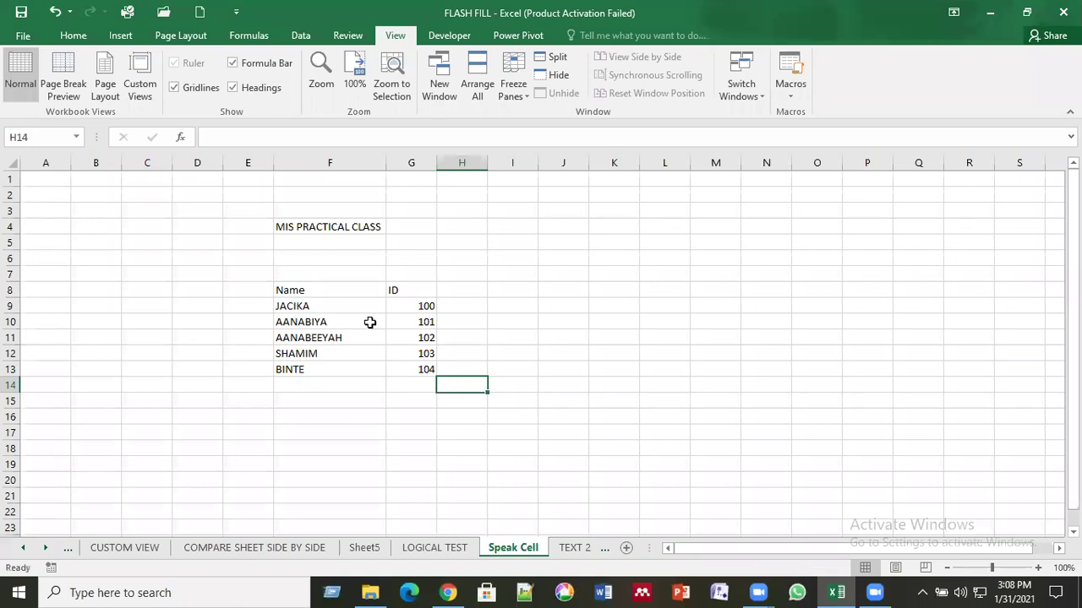
left_click(317, 322)
left_click(315, 228)
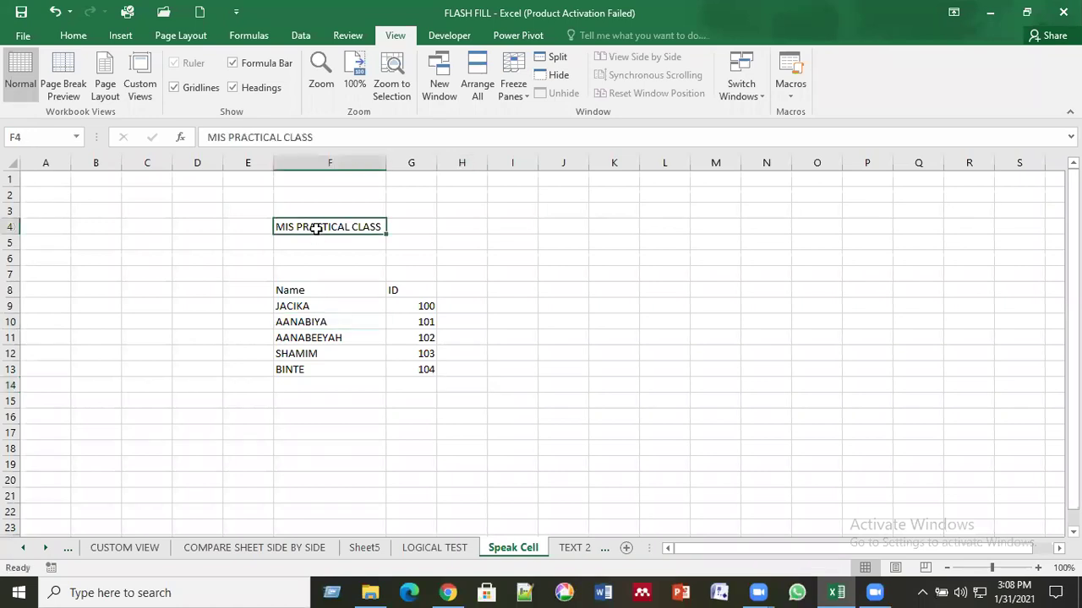
left_click(306, 292)
left_click(355, 355)
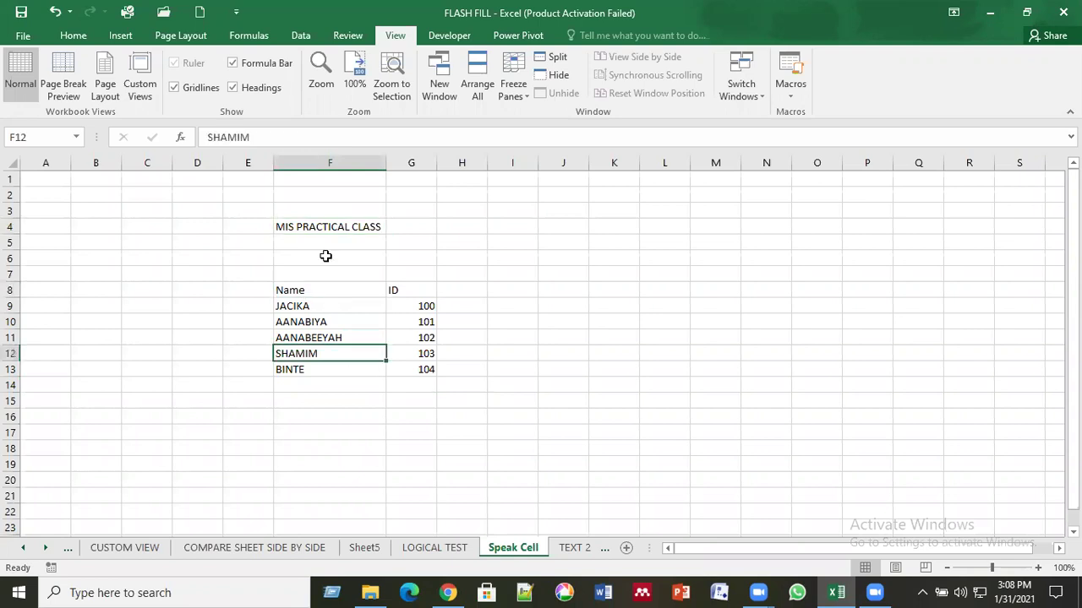
- Change the title in cell F4 to "Excel PRACTICAL CLASS" by replacing its first word
left_click(338, 231)
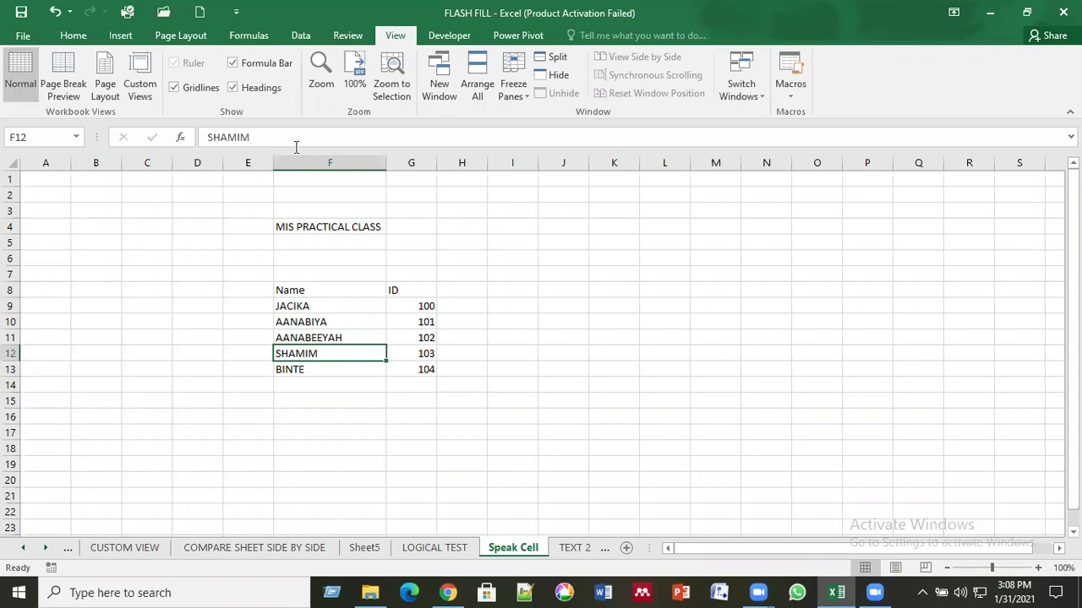
left_click(231, 141)
key("BackSpace")
key("BackSpace")
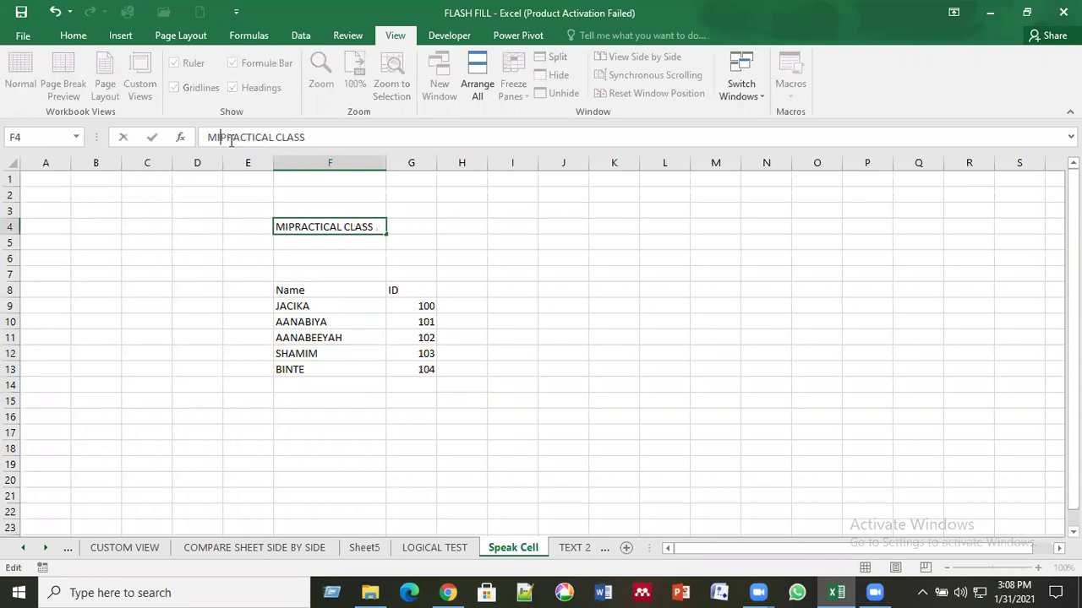
key("BackSpace")
key("BackSpace")
type("Ex")
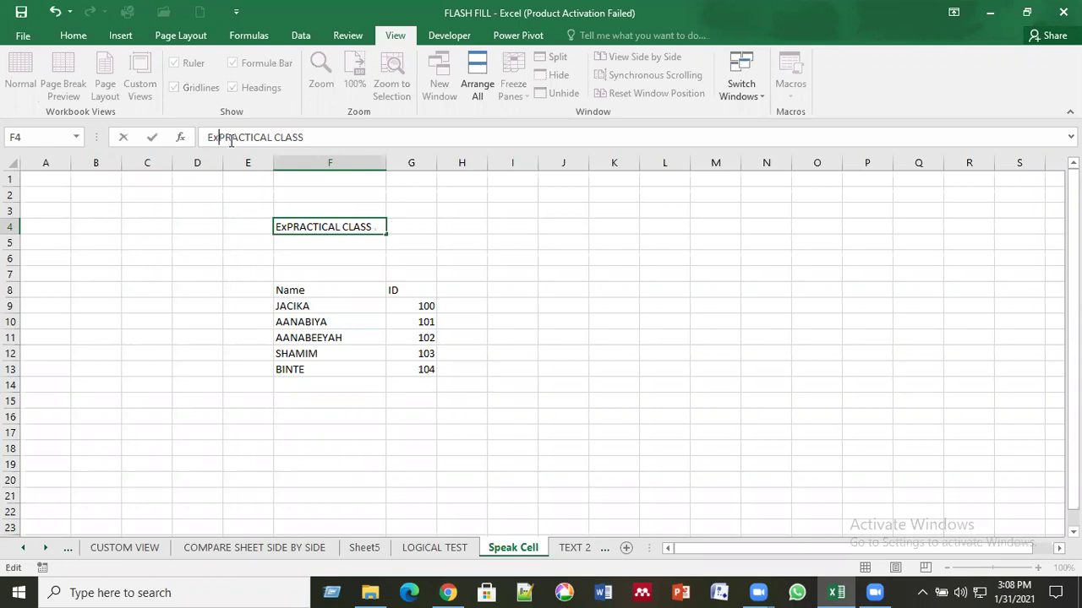
type("cel")
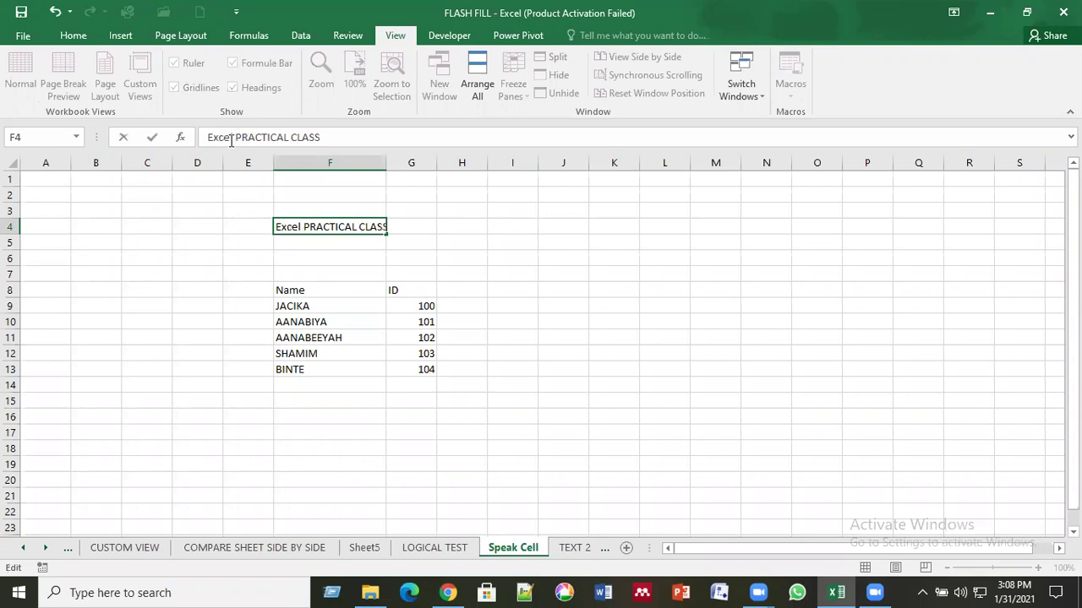
left_click(302, 248)
left_click(301, 313)
left_click(422, 319)
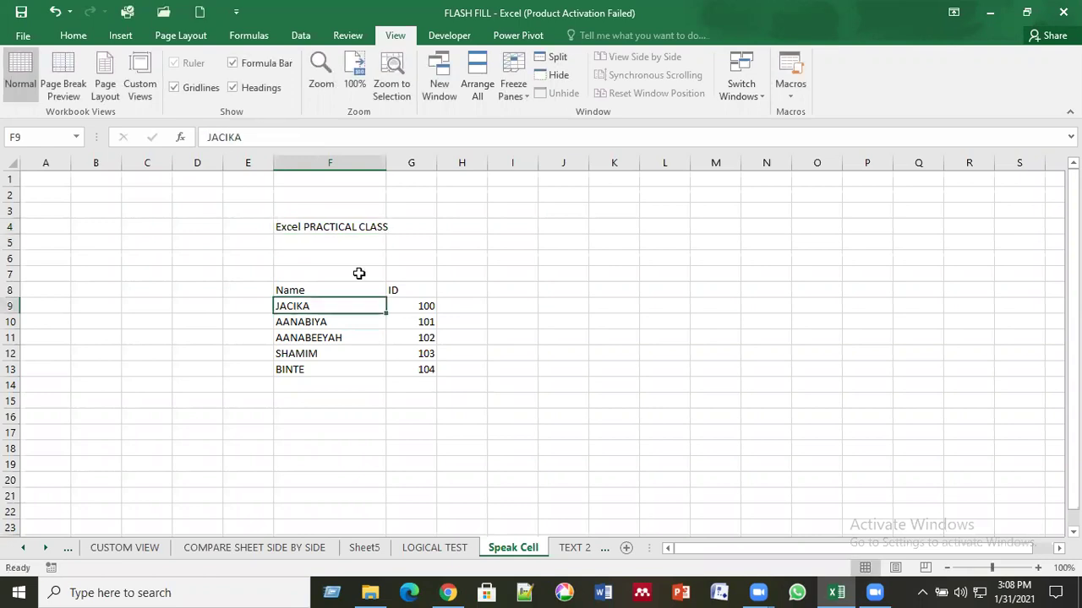
- Open the Quick Access Toolbar customization settings and set the command source to All Commands
left_click(334, 228)
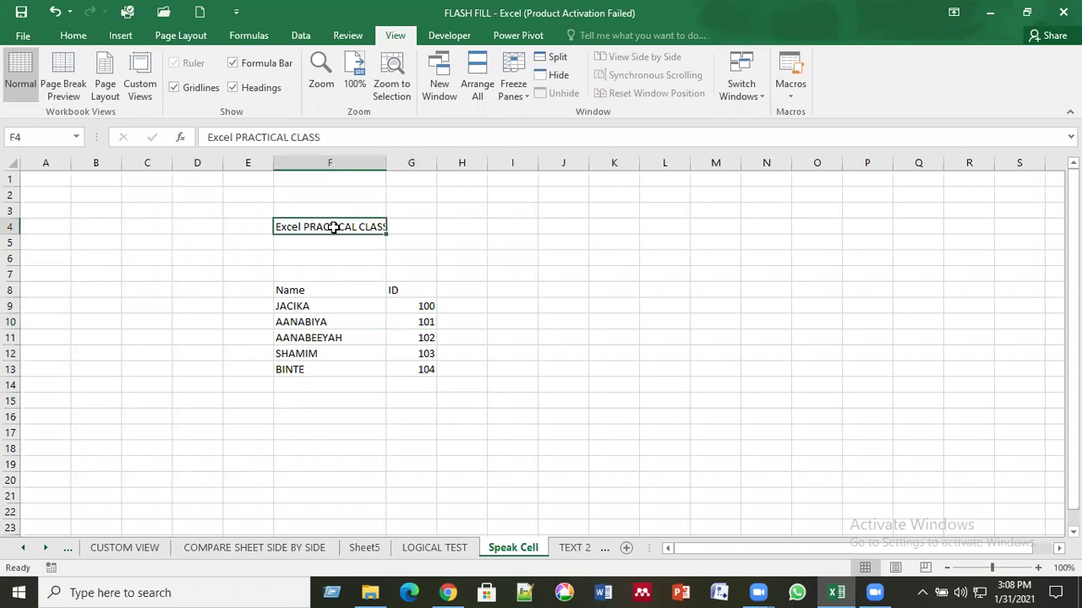
left_click(33, 41)
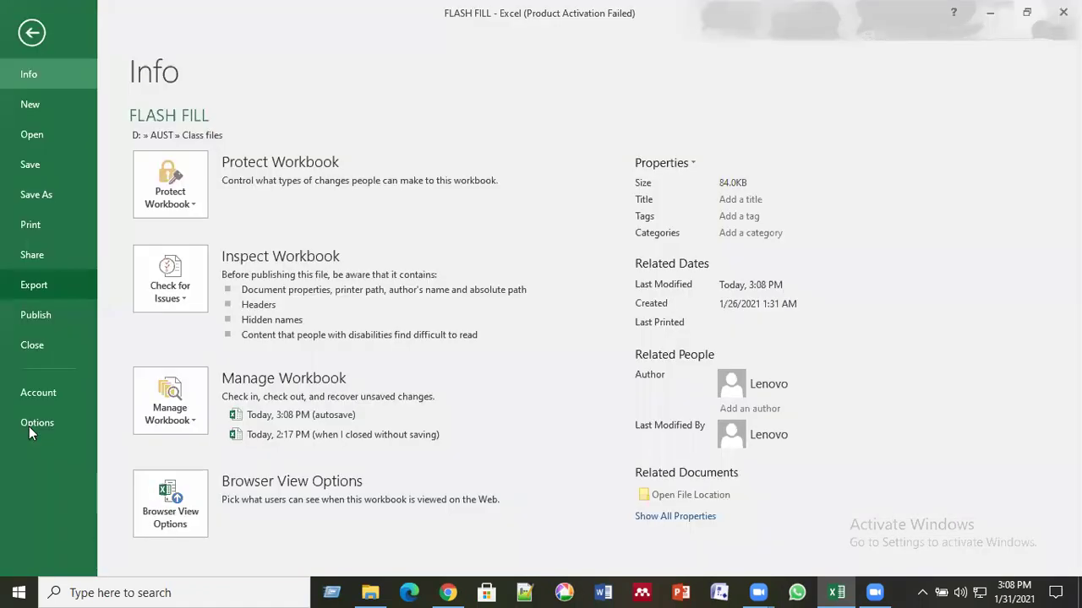
key("Escape")
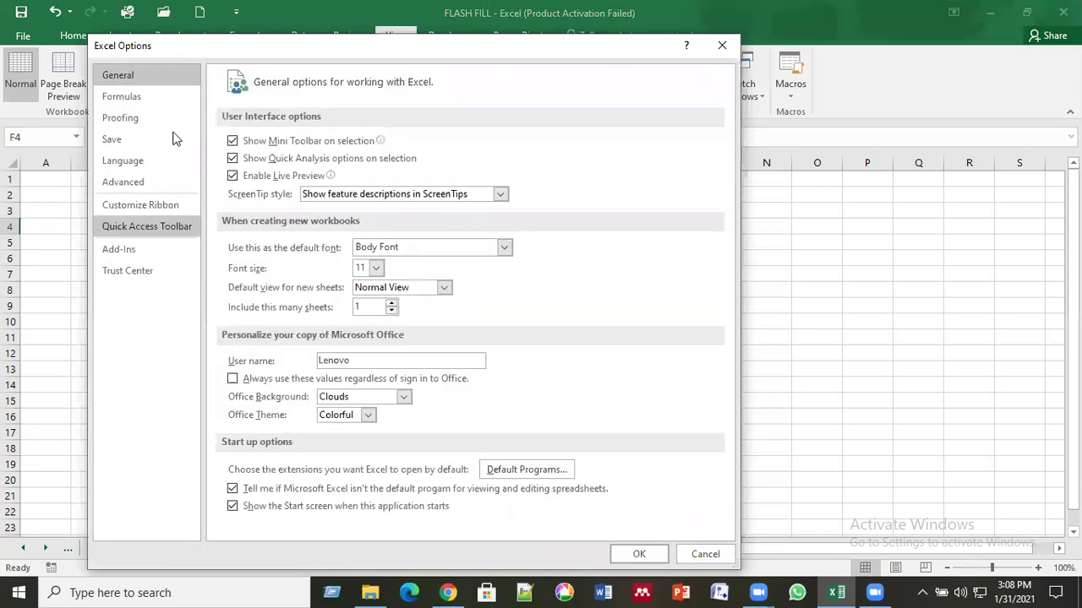
left_click(175, 229)
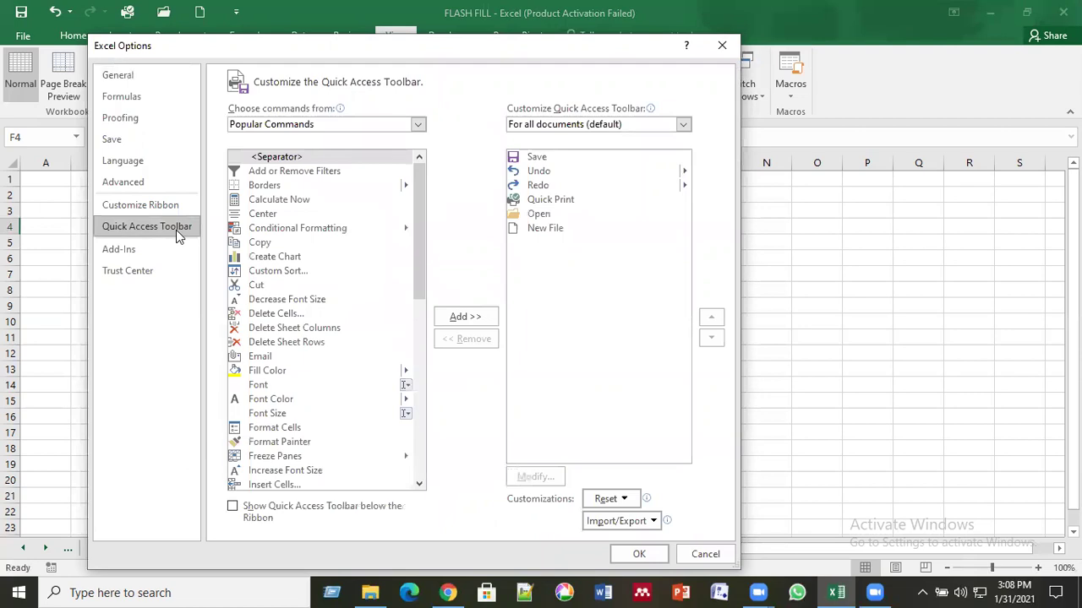
left_click(296, 157)
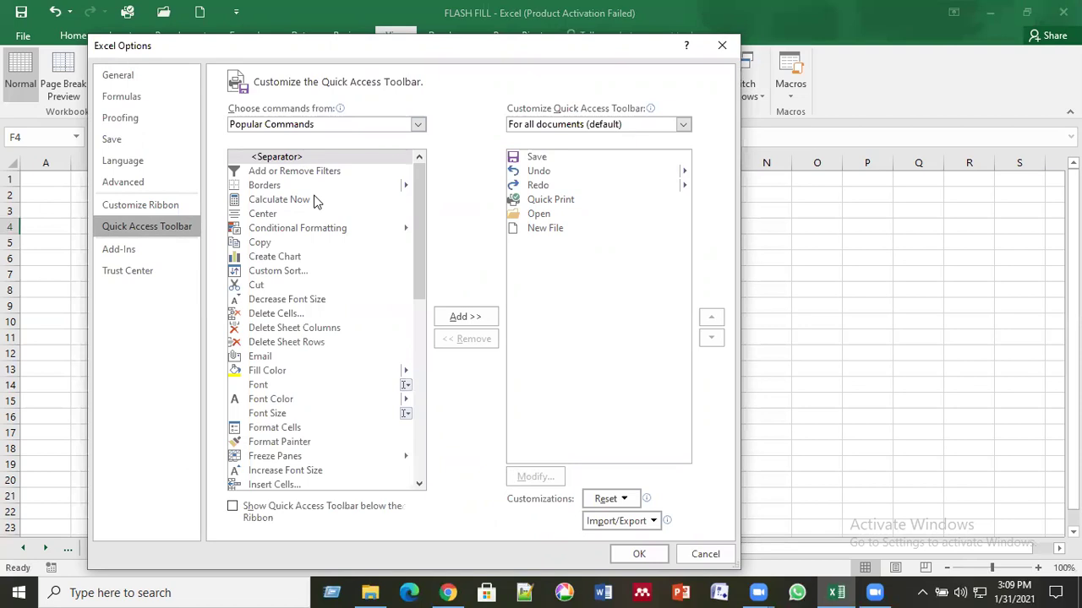
left_click(401, 125)
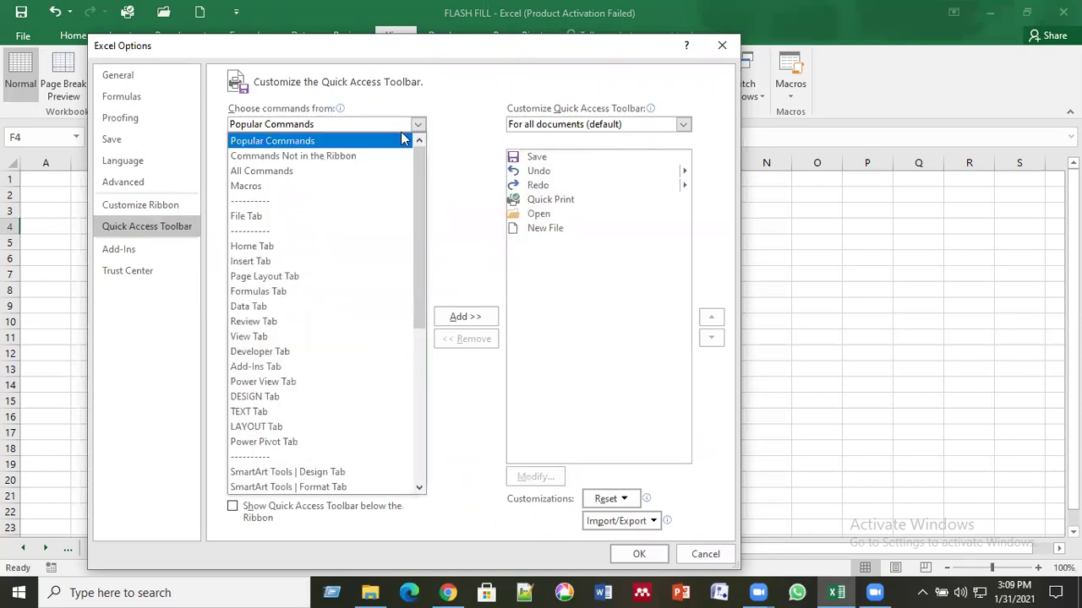
key("Escape")
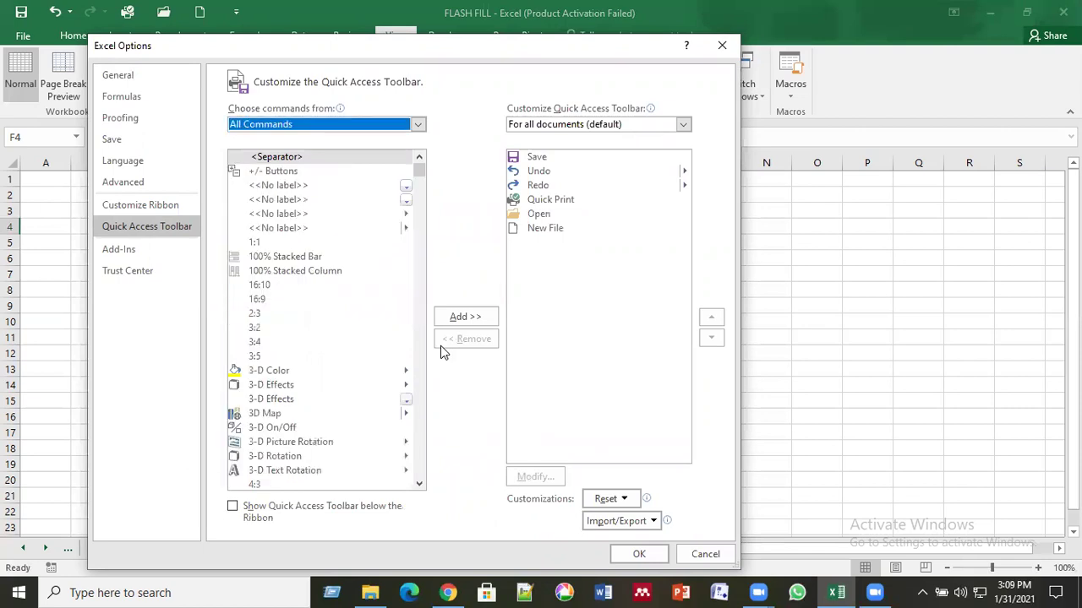
- Find the Speak Cells command among all commands and add it to the Quick Access Toolbar for all documents
scroll(420, 385, "down", 5)
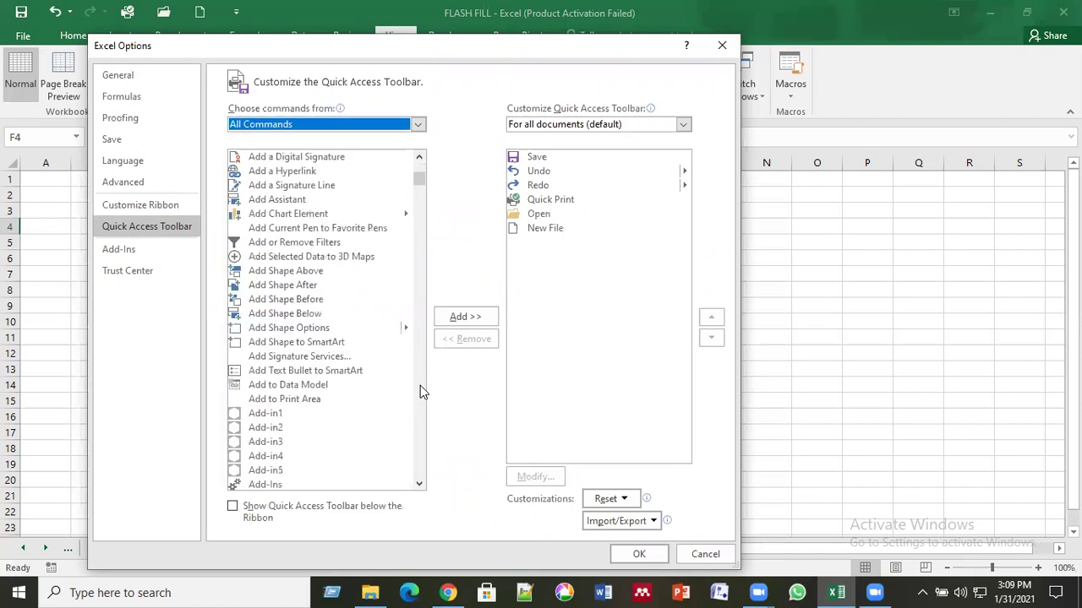
scroll(420, 385, "down", 10)
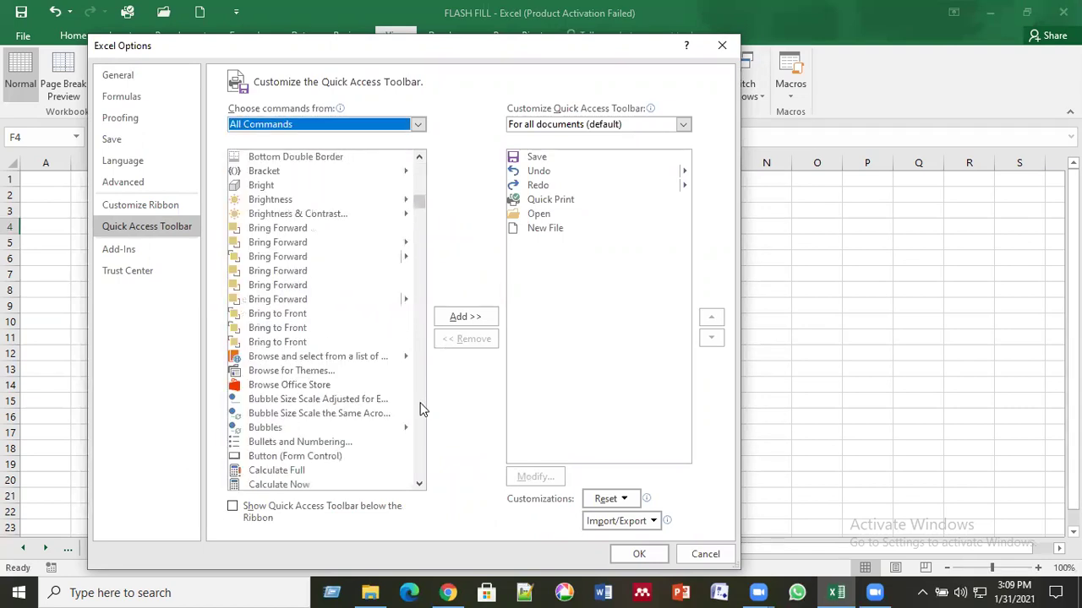
scroll(421, 421, "down", 10)
scroll(421, 421, "down", 10)
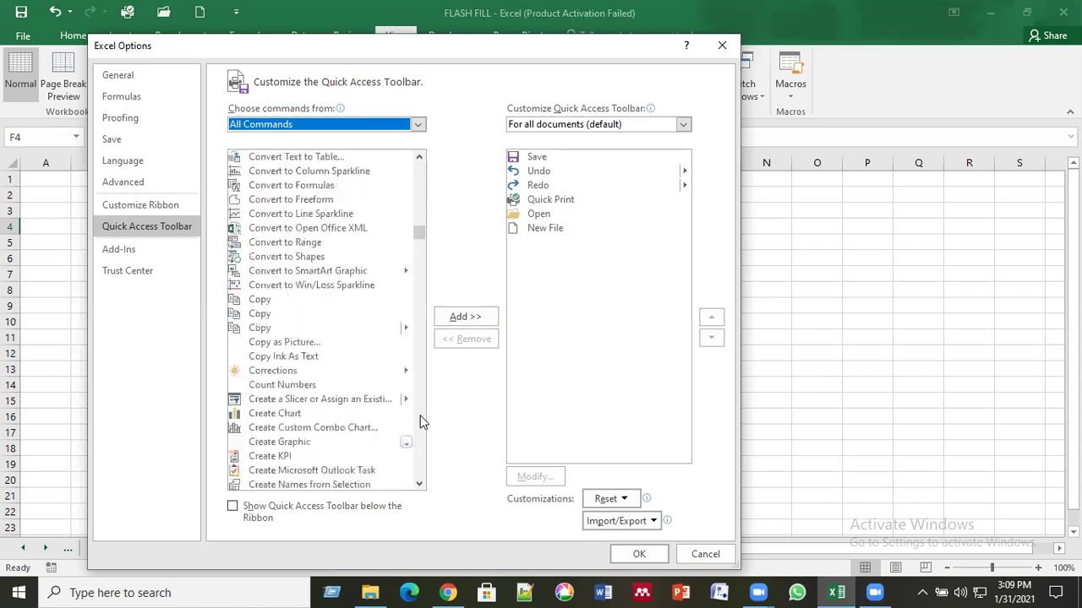
scroll(422, 423, "down", 10)
scroll(422, 423, "down", 15)
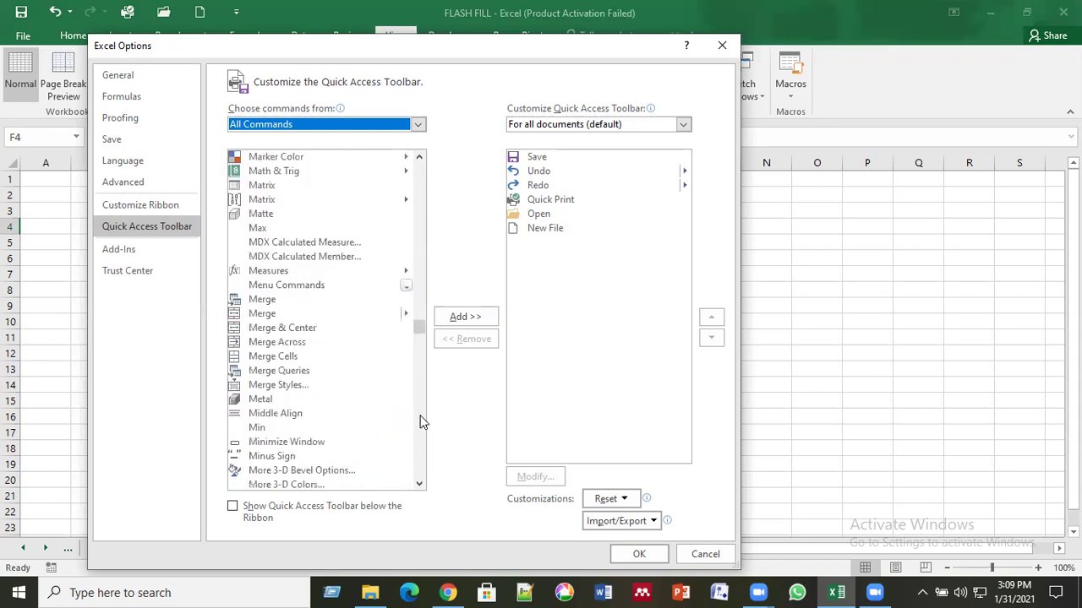
scroll(422, 422, "down", 15)
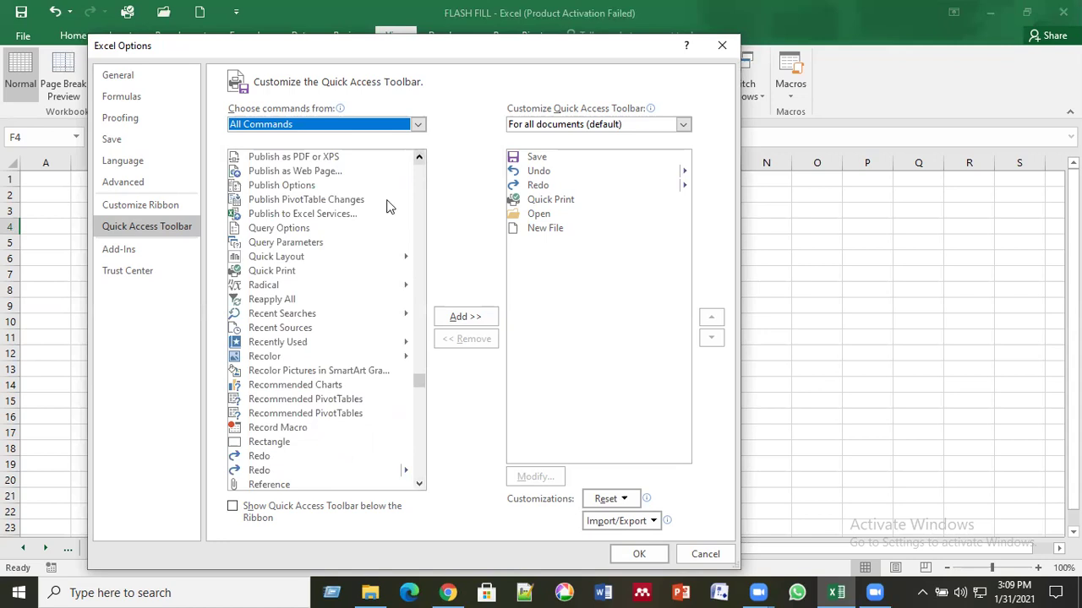
left_click(418, 485)
left_click(418, 485)
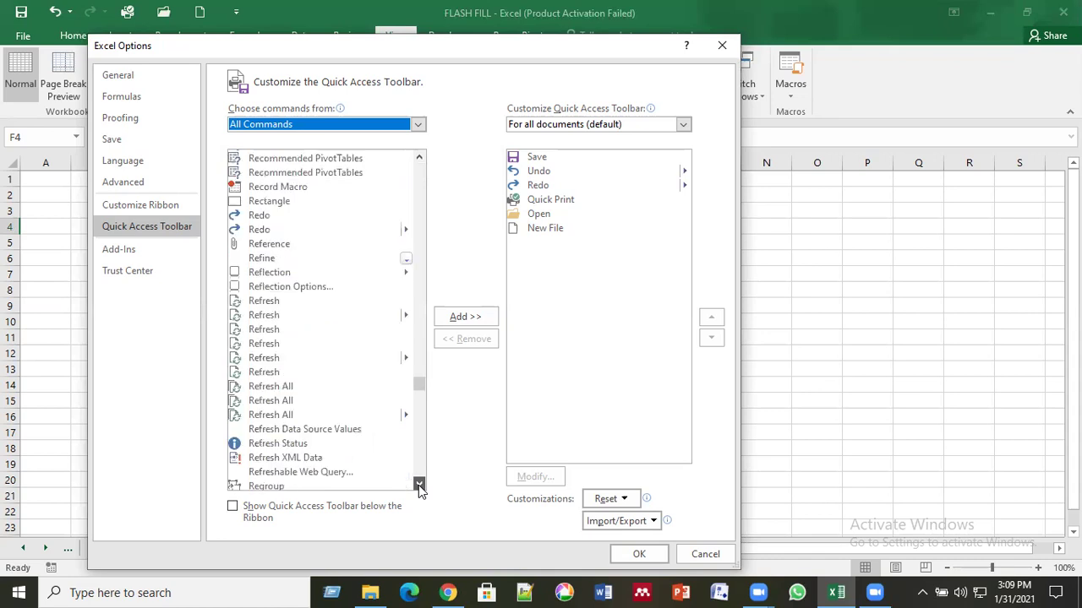
left_click(419, 485)
left_click(418, 485)
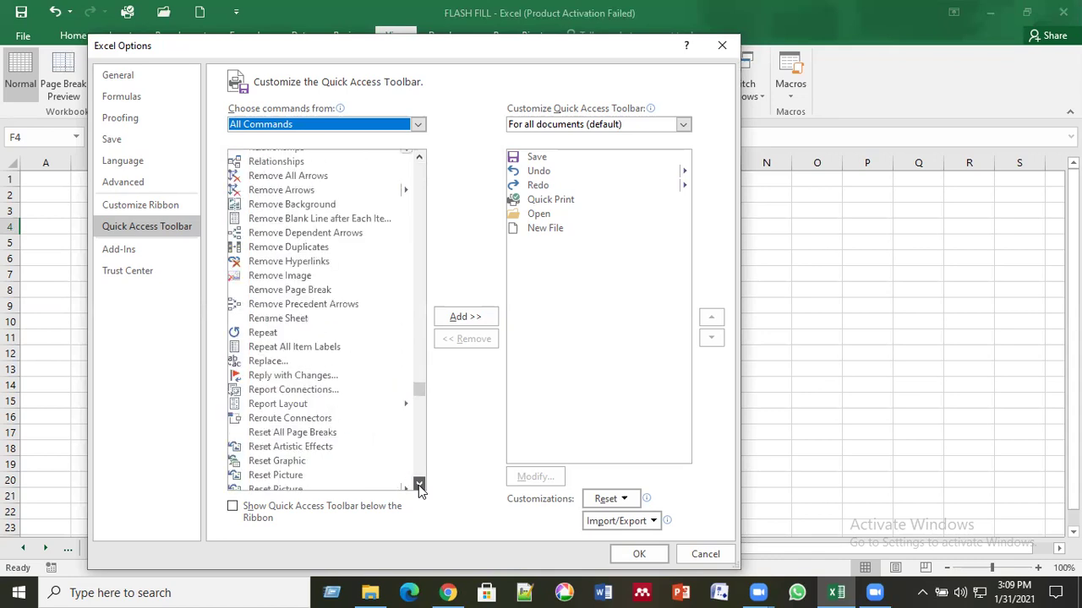
left_click(418, 485)
left_click(418, 485)
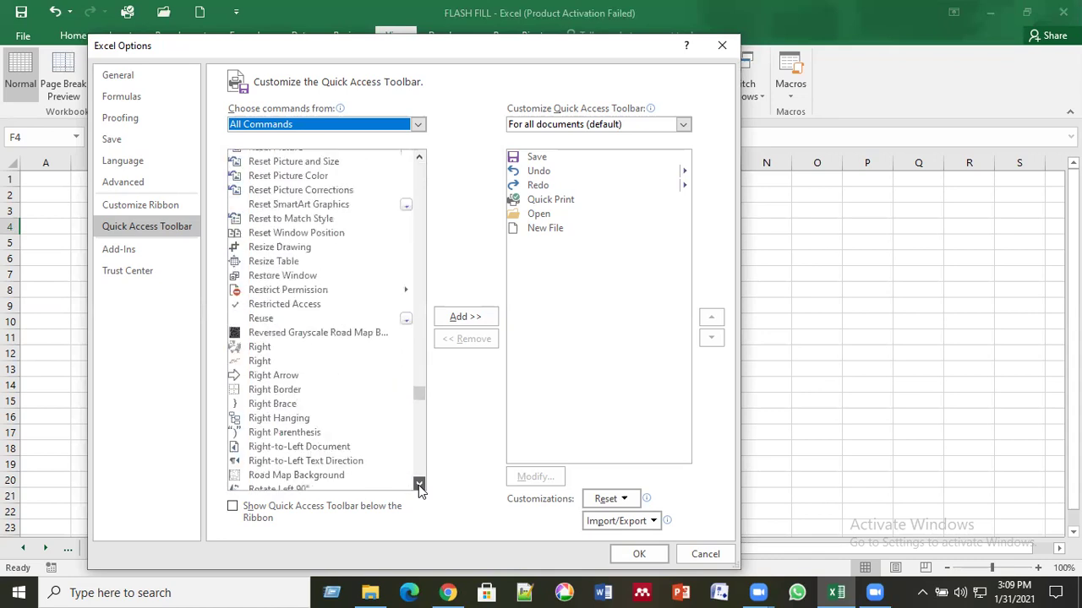
left_click(418, 485)
left_click(418, 485)
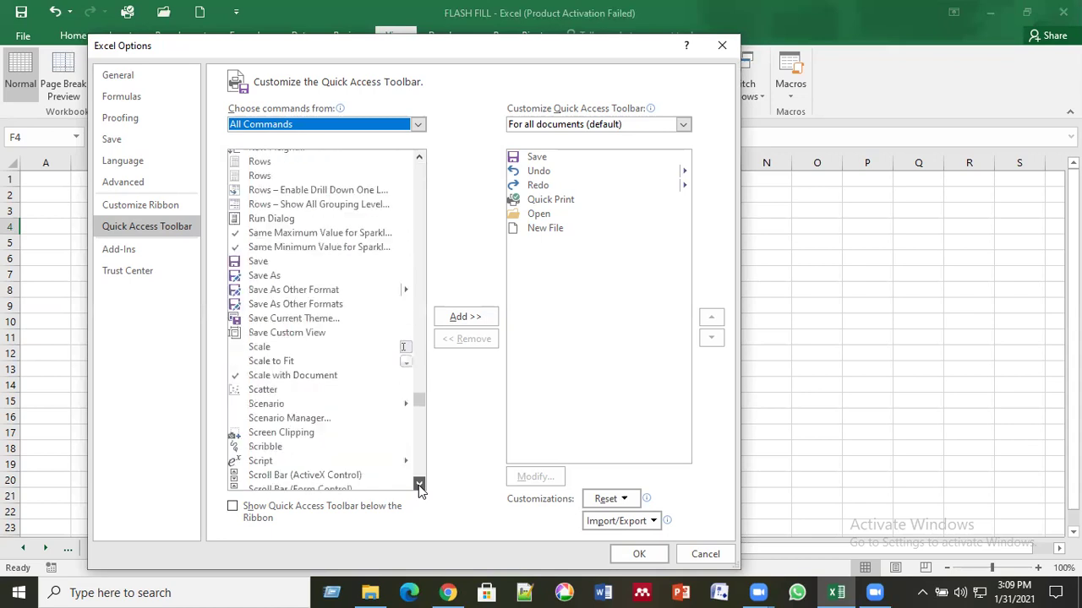
left_click(419, 485)
left_click(418, 485)
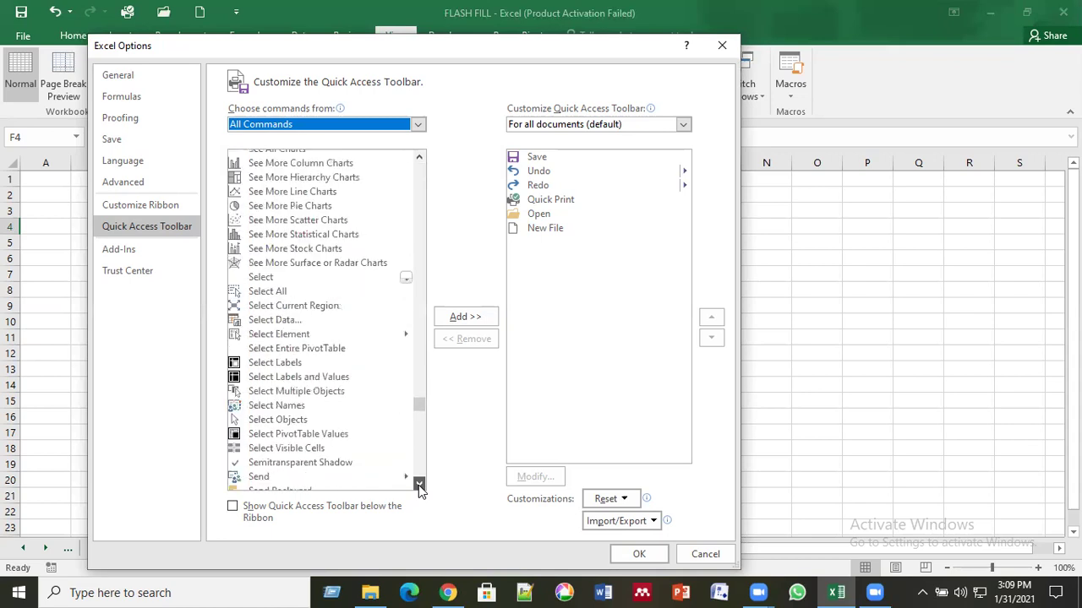
left_click(418, 485)
left_click(418, 485)
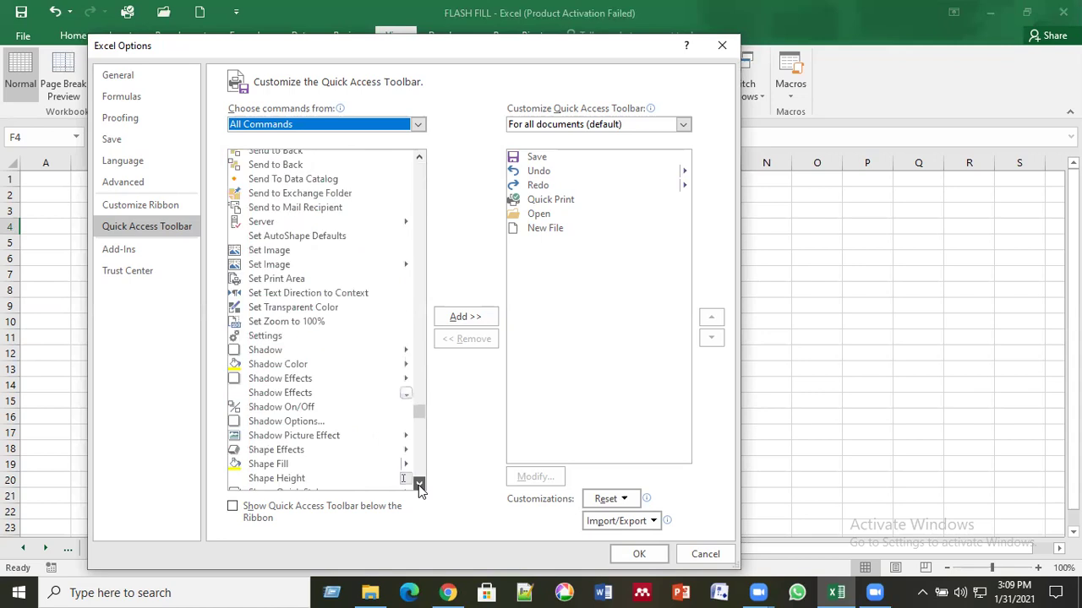
left_click(418, 485)
left_click(418, 485)
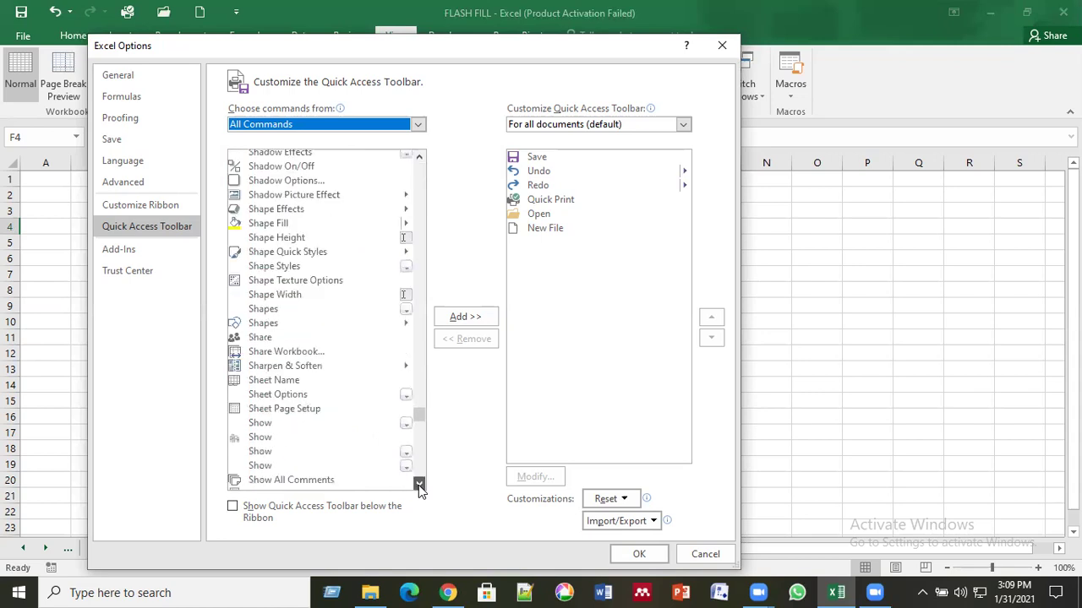
left_click(418, 485)
left_click(418, 485)
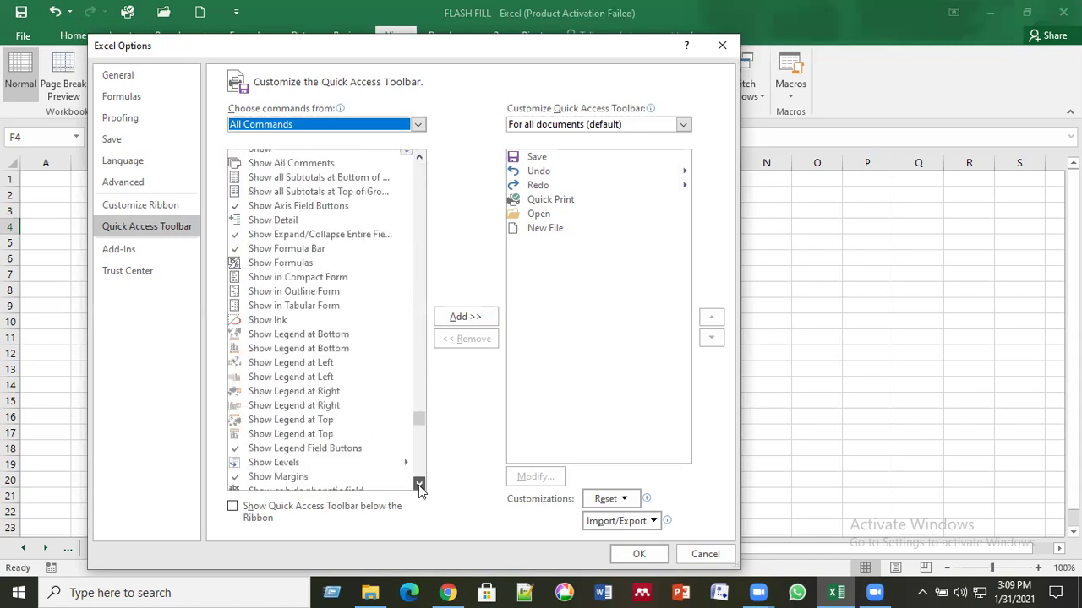
left_click(418, 485)
left_click(418, 485)
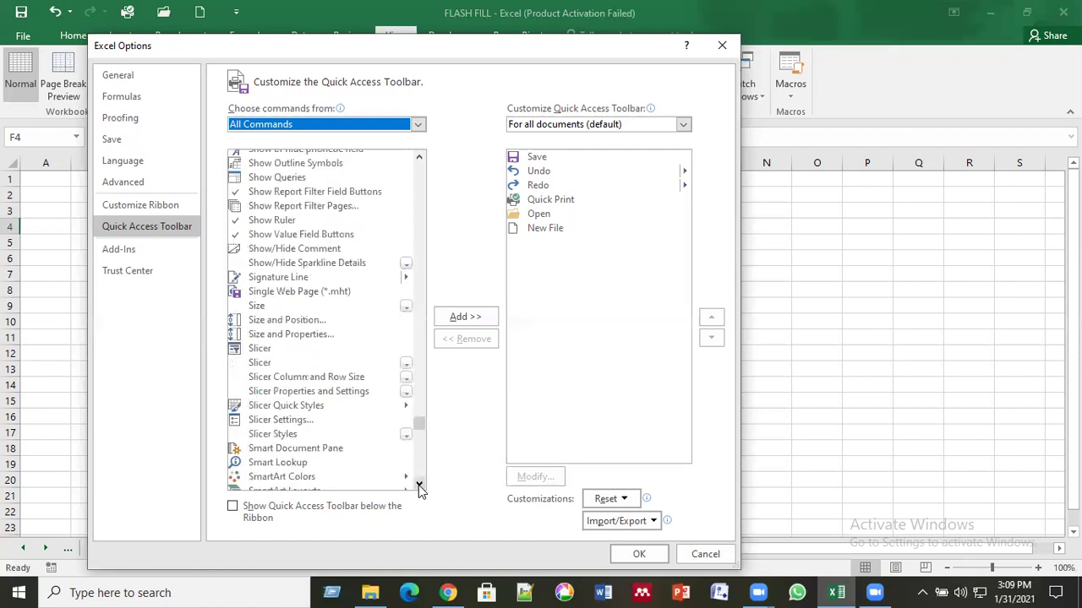
left_click(418, 485)
left_click(419, 485)
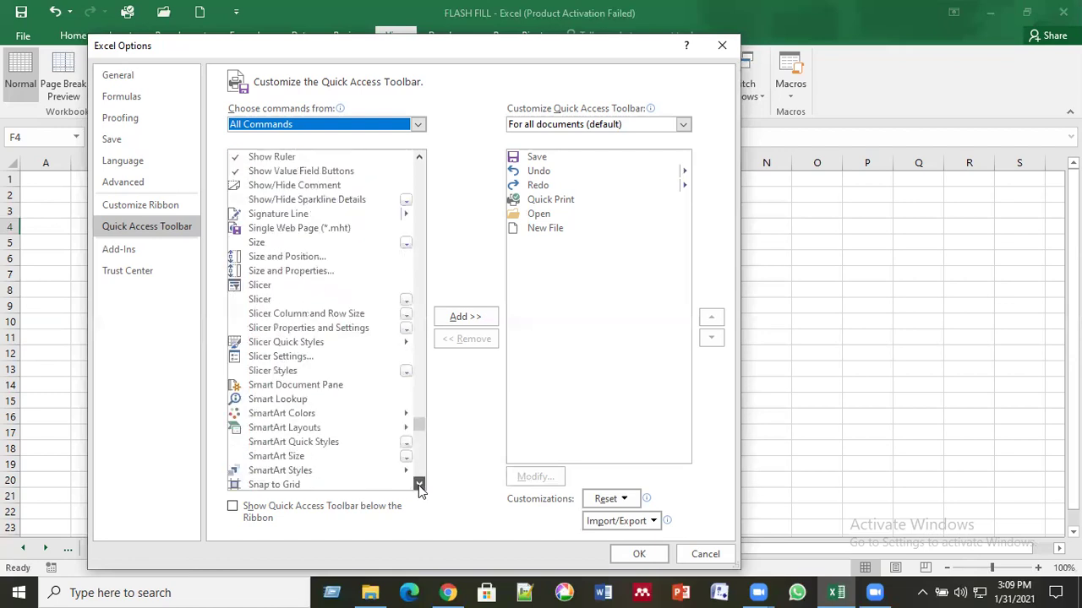
left_click(418, 485)
left_click(418, 485)
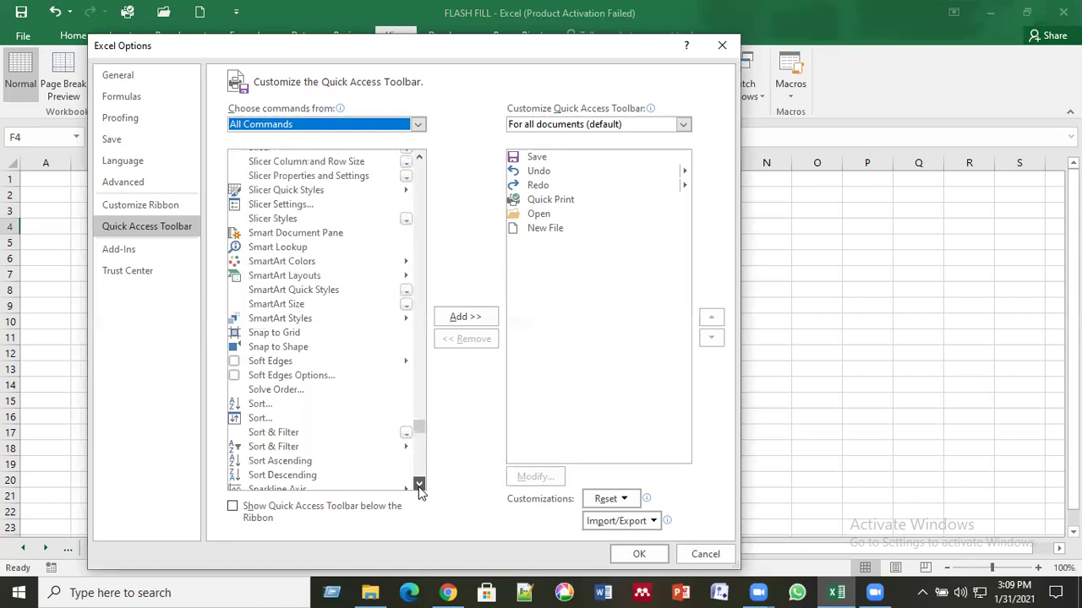
left_click(419, 485)
left_click(418, 485)
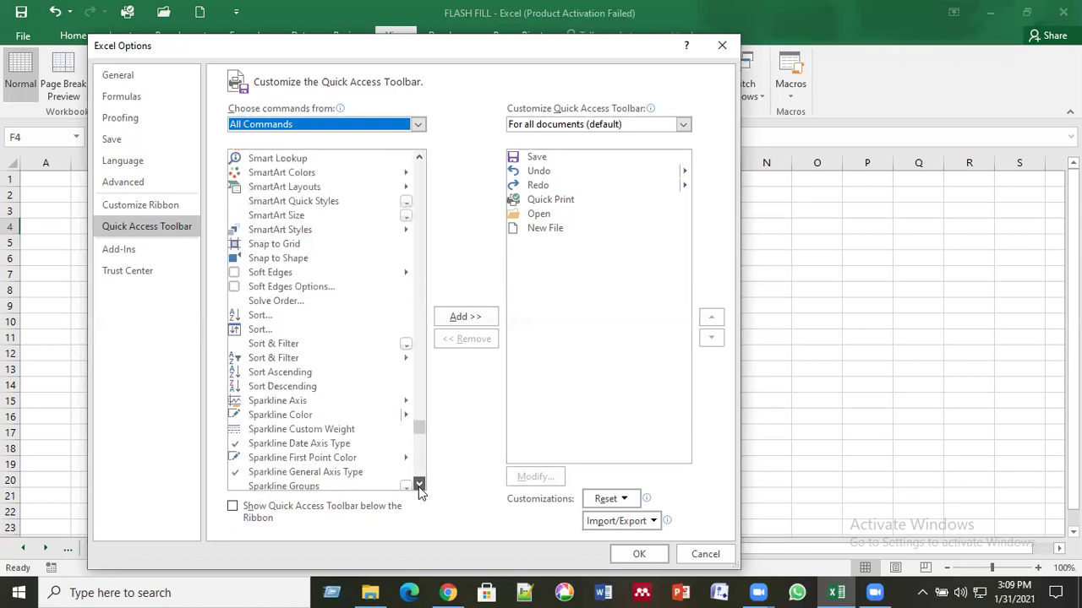
left_click(418, 485)
left_click(418, 485)
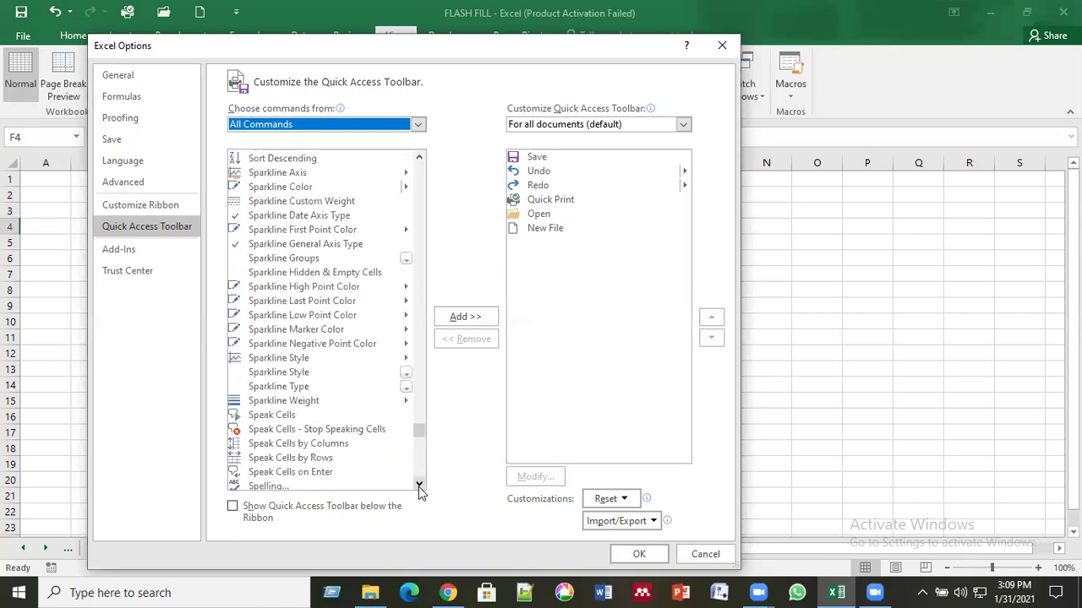
scroll(371, 456, "down", 2)
scroll(287, 355, "down", 1)
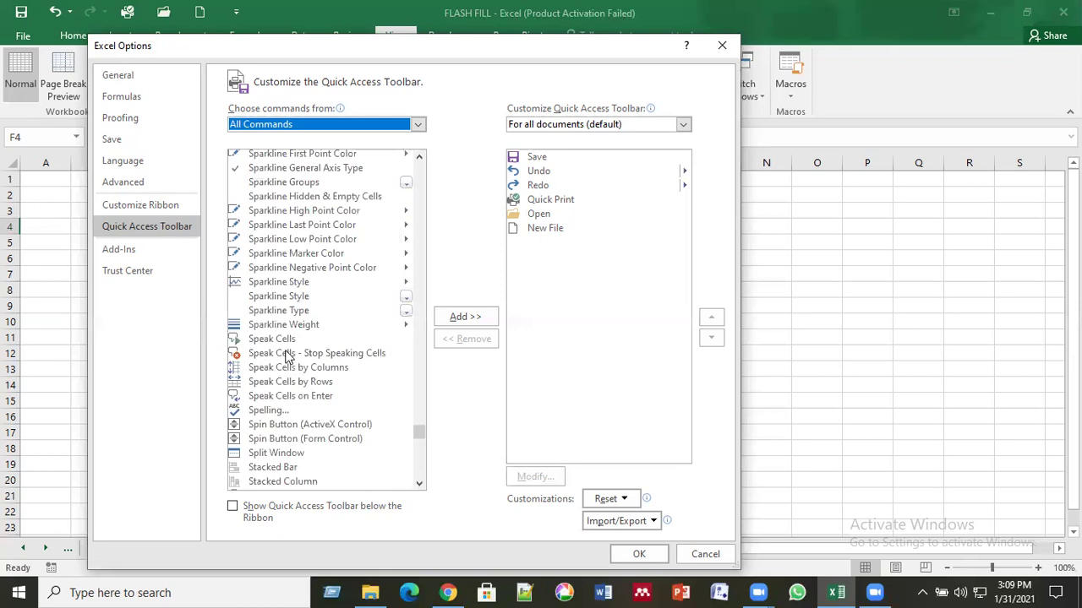
left_click(288, 354)
left_click(286, 338)
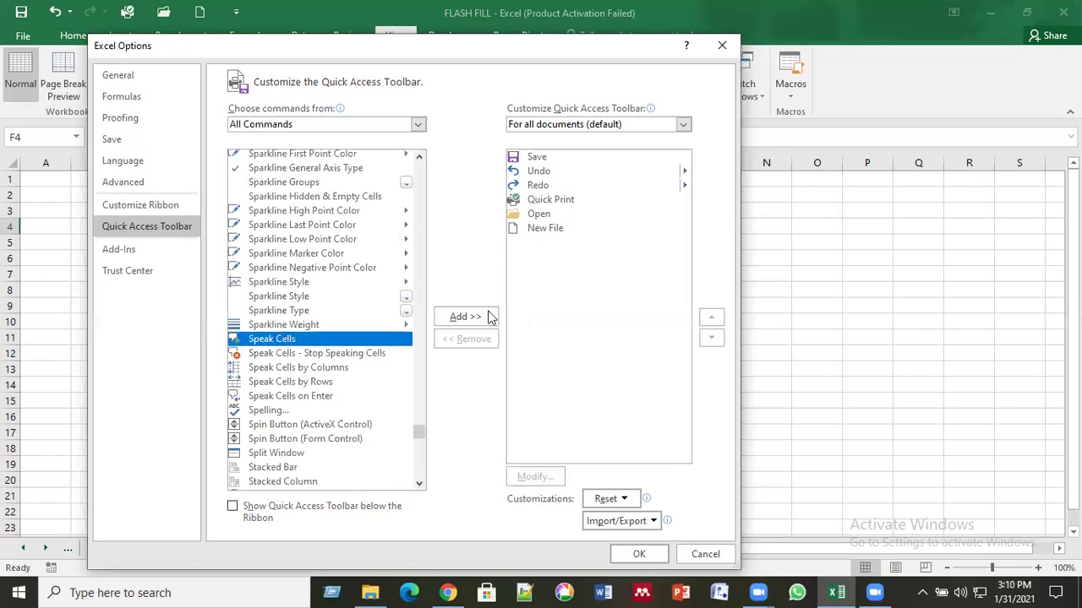
left_click(478, 317)
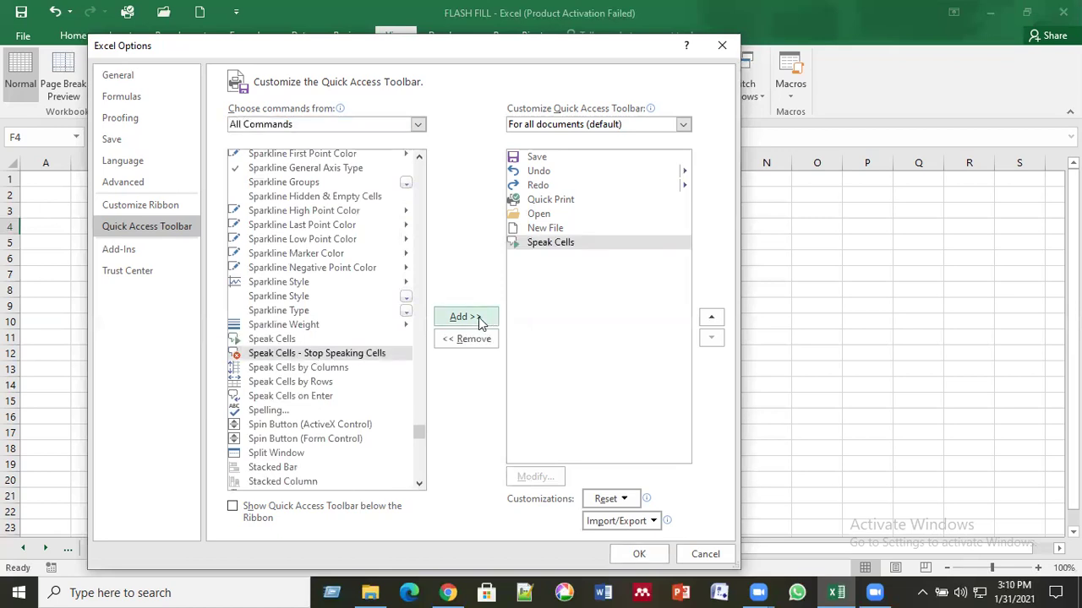
- Add Stop Speaking Cells, Speak Cells by Columns, Speak Cells by Rows and Speak Cells on Enter to the Quick Access Toolbar and apply the customization
left_click(478, 316)
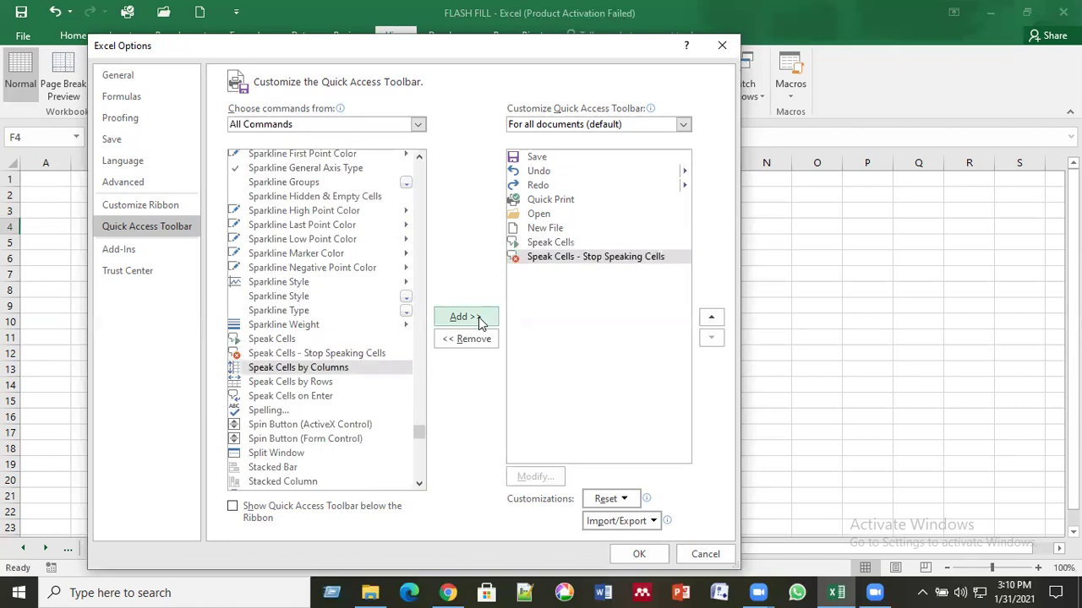
left_click(478, 317)
left_click(478, 316)
left_click(478, 316)
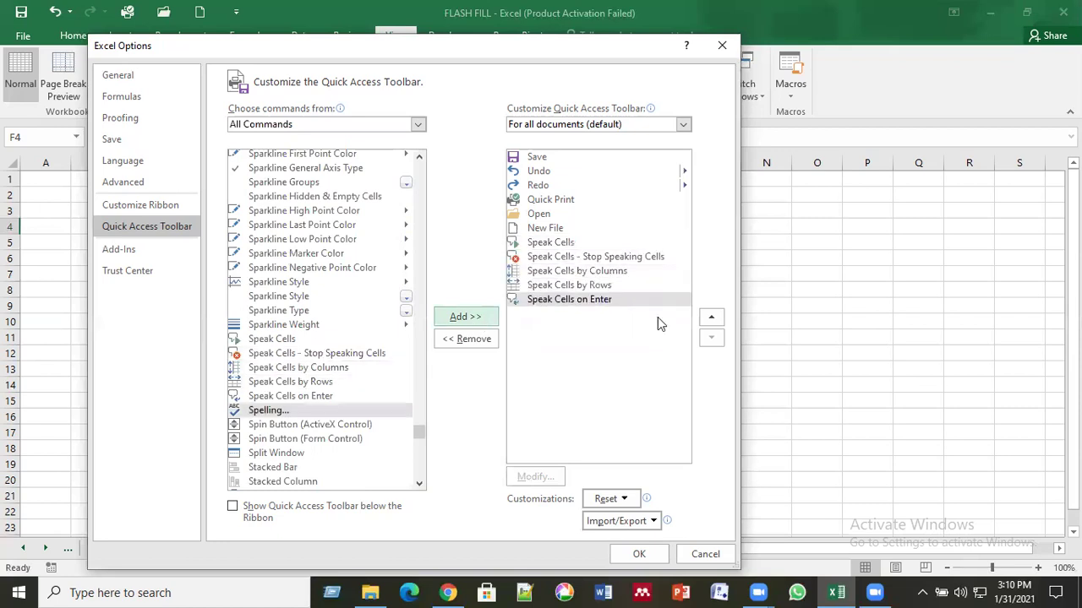
left_click(639, 558)
left_click(480, 443)
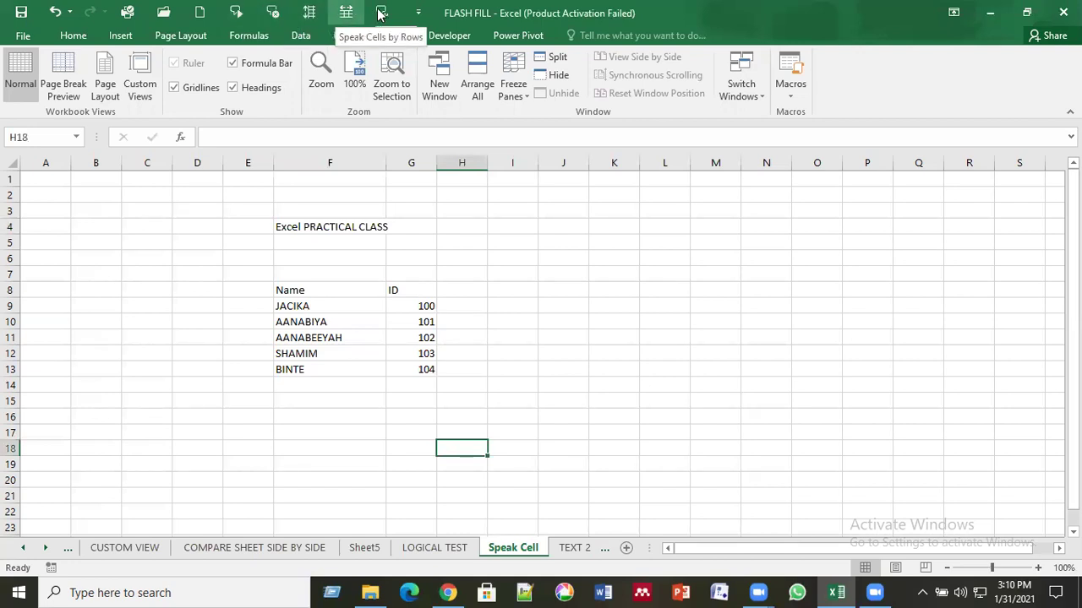
- Have the title in cell F4 read aloud with Speak Cells
left_click(333, 226)
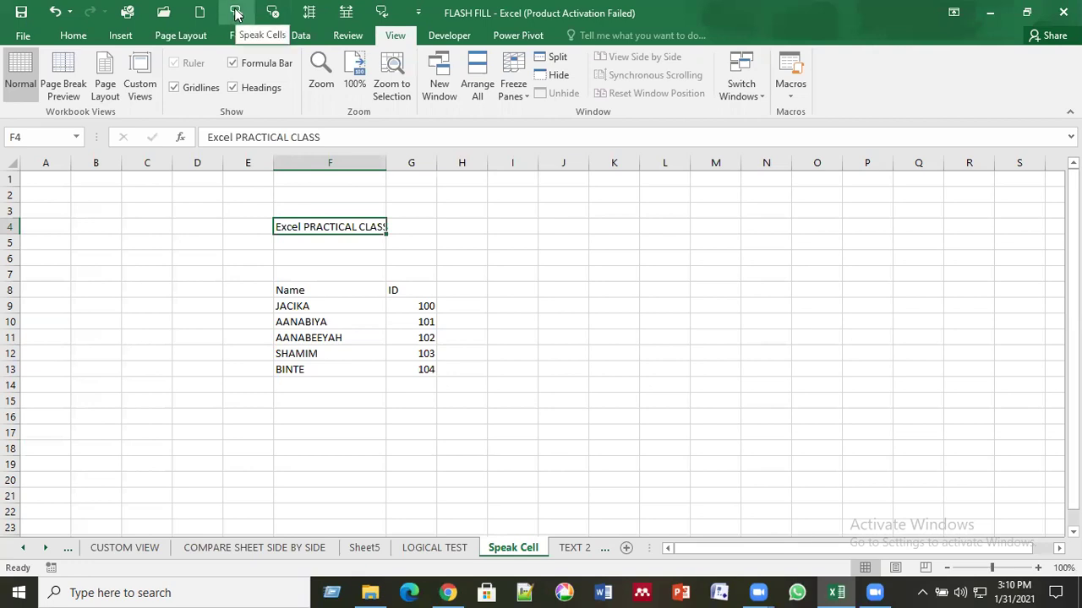
left_click(188, 242)
- Set the speaking order to by columns and have the Name and ID table read aloud from cell F8
left_click(296, 292)
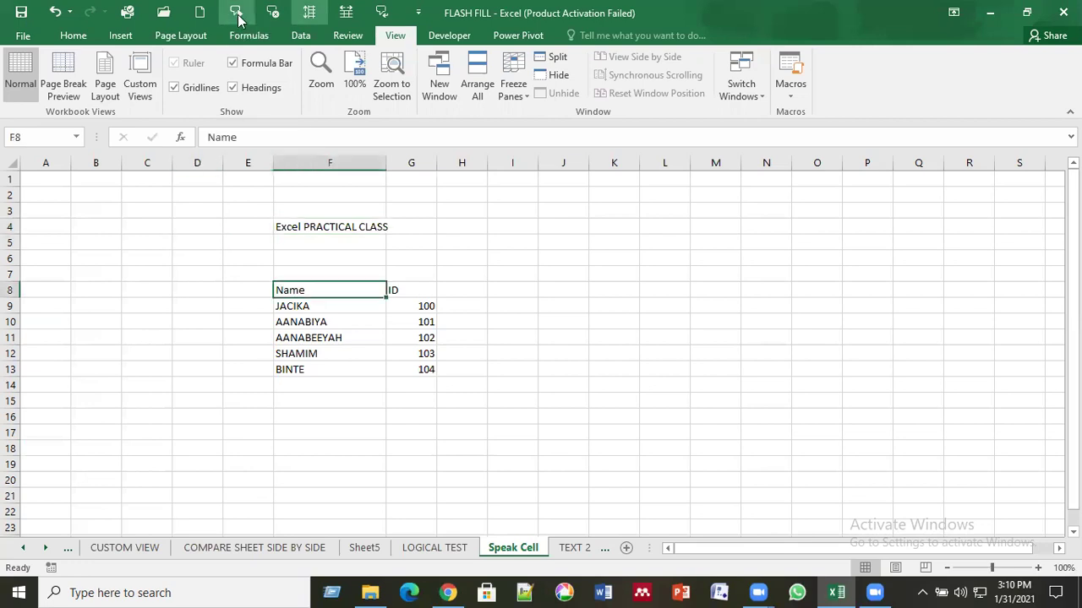
left_click(238, 14)
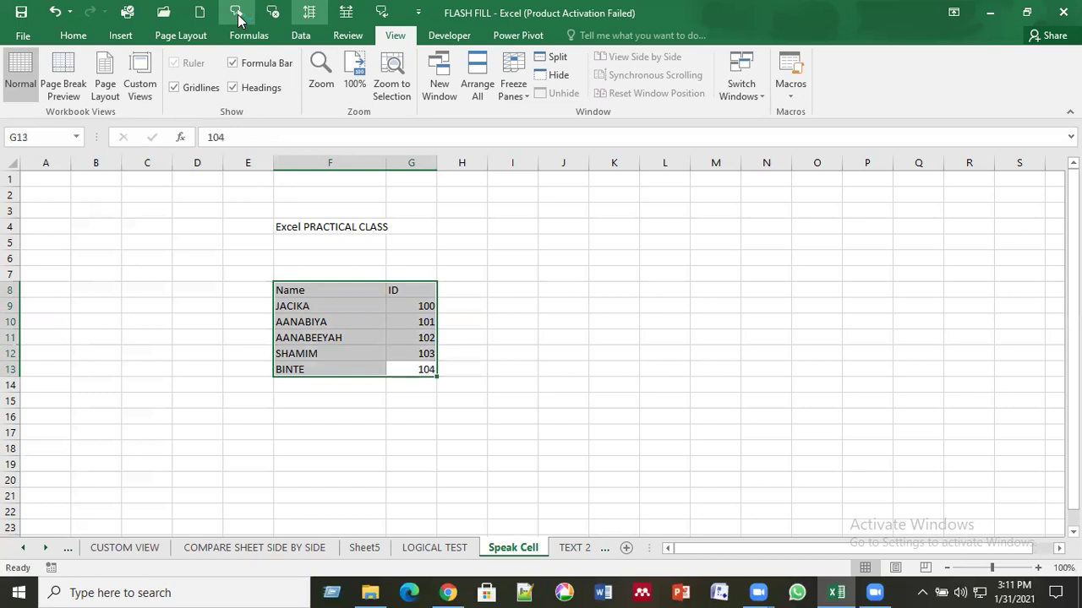
left_click(265, 261)
left_click(323, 291)
left_click_drag(318, 322, 318, 338)
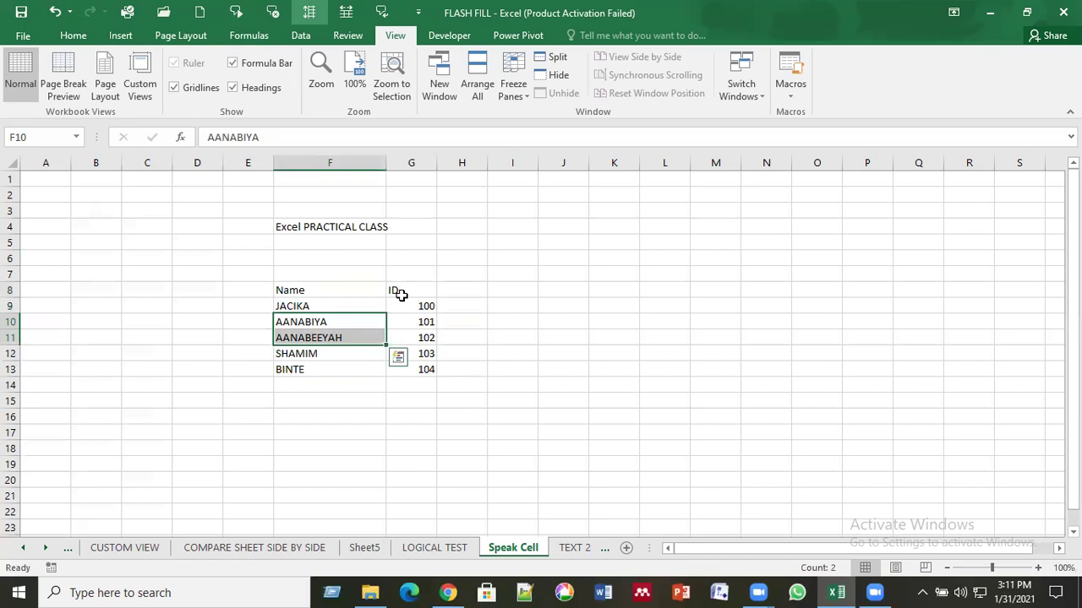
key("ctrl+End")
left_click(314, 292)
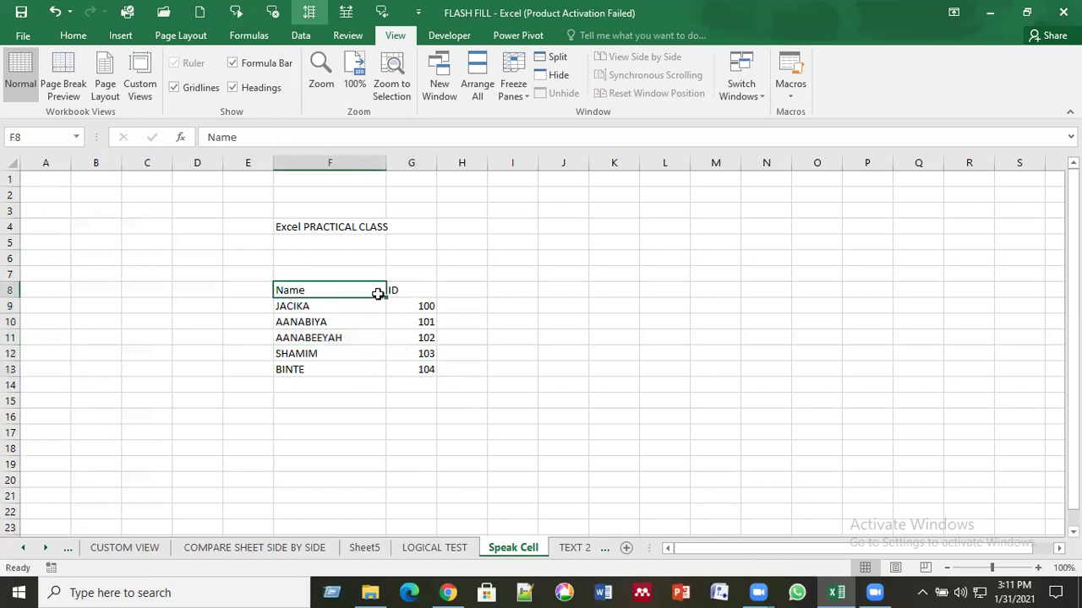
key("Tab")
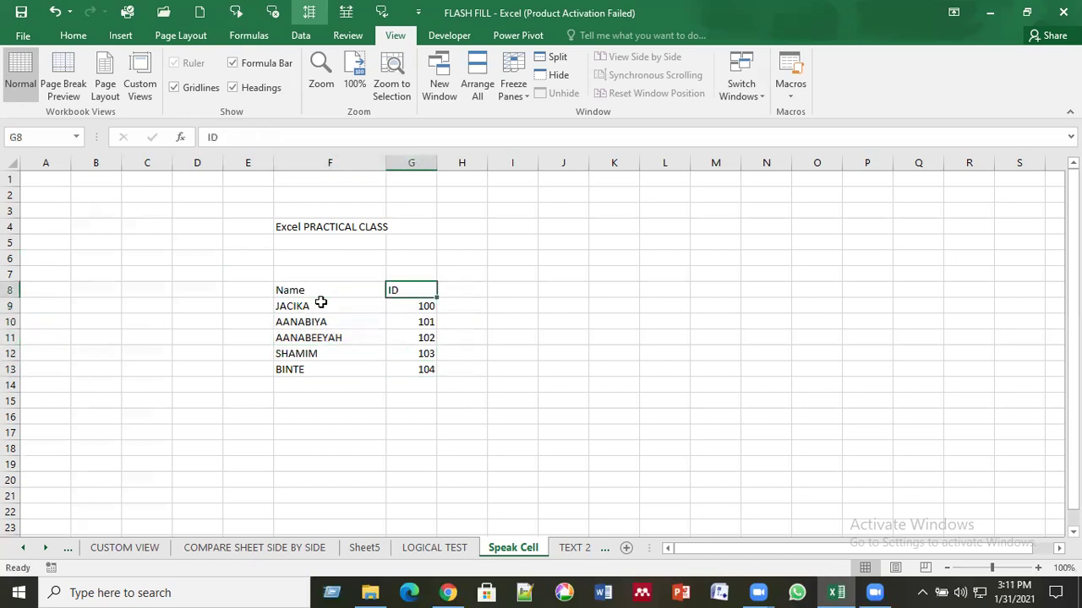
key("Return")
left_click(336, 331)
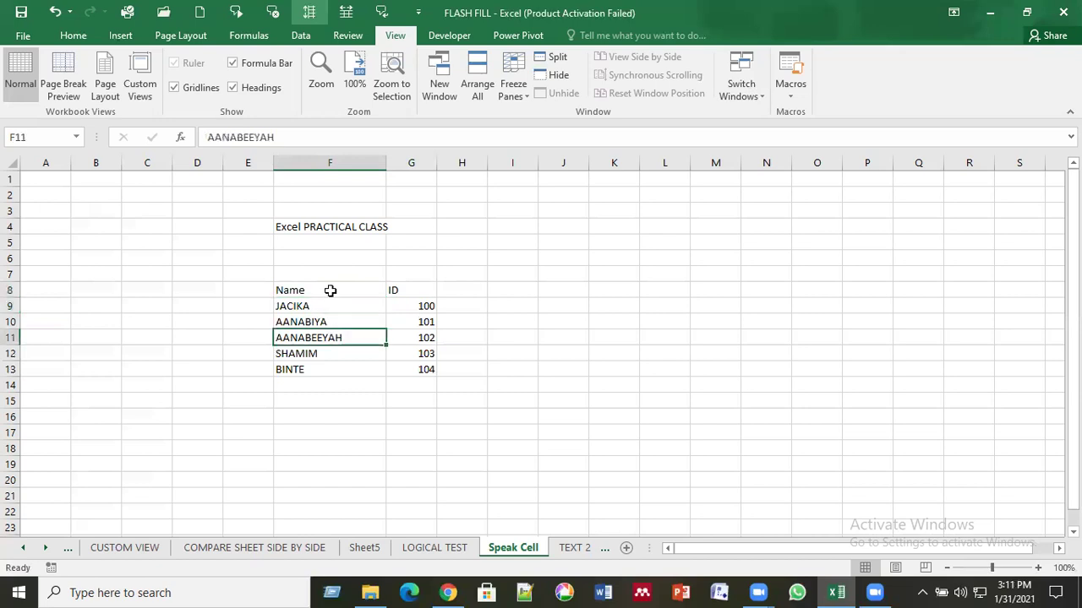
- Set the speaking order to by rows and have the table starting at cell F8 read aloud, and deselect the table
left_click(328, 287)
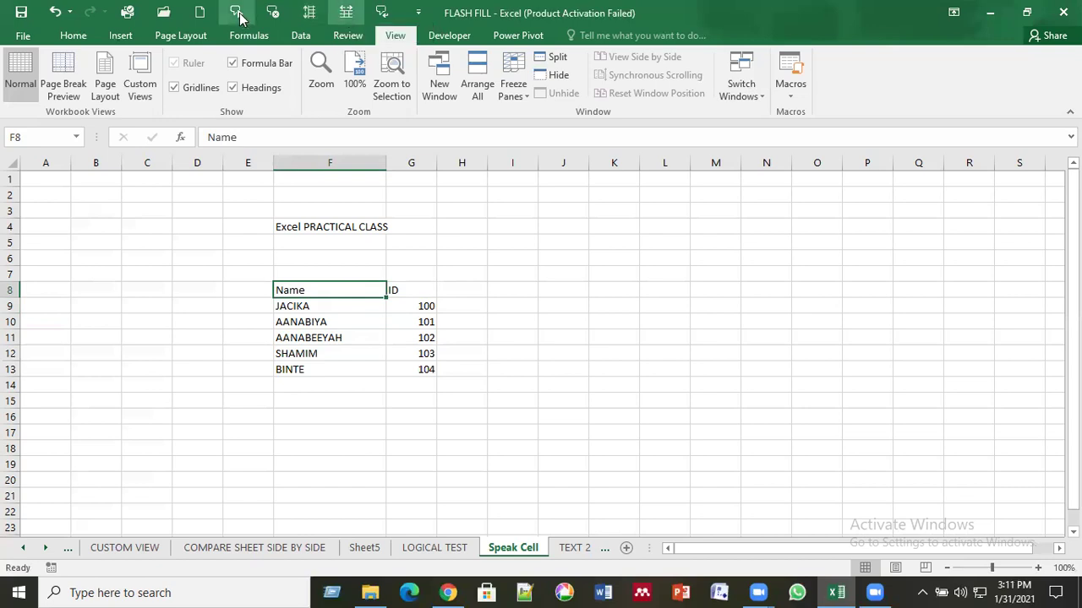
left_click(237, 13)
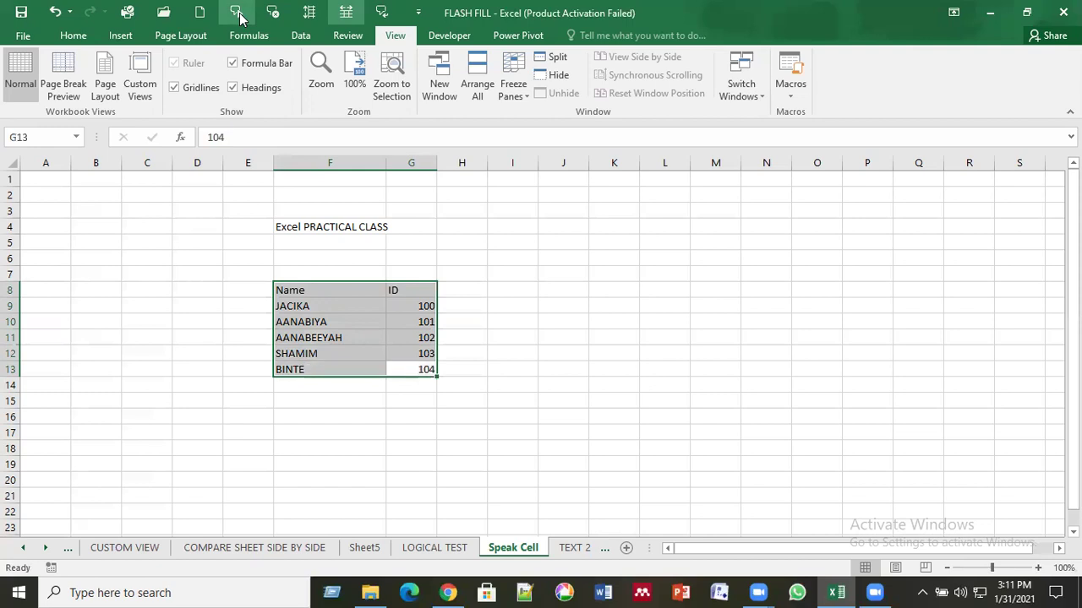
left_click(491, 253)
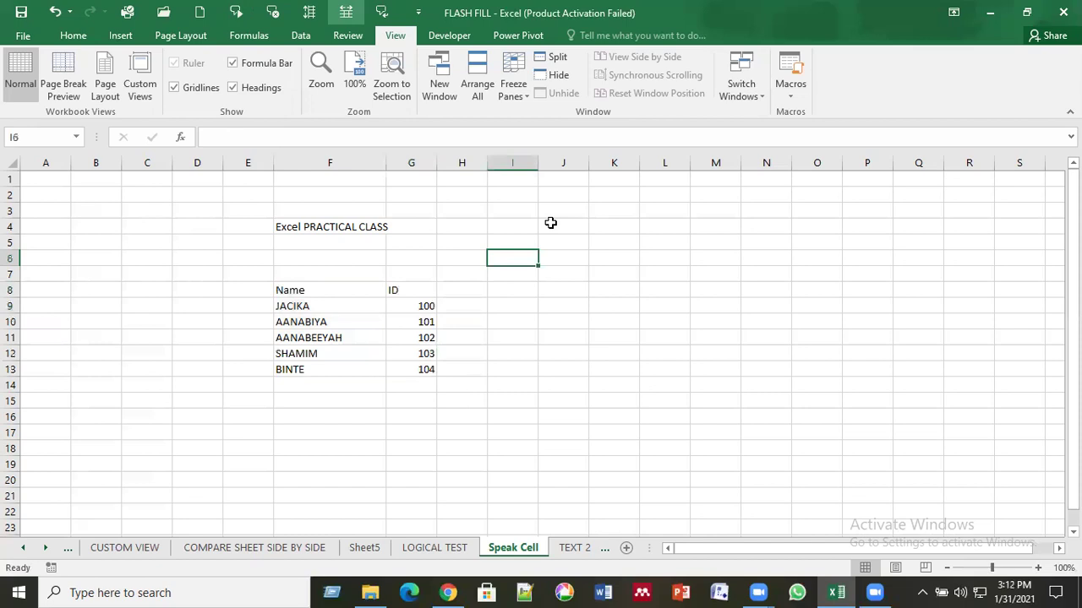